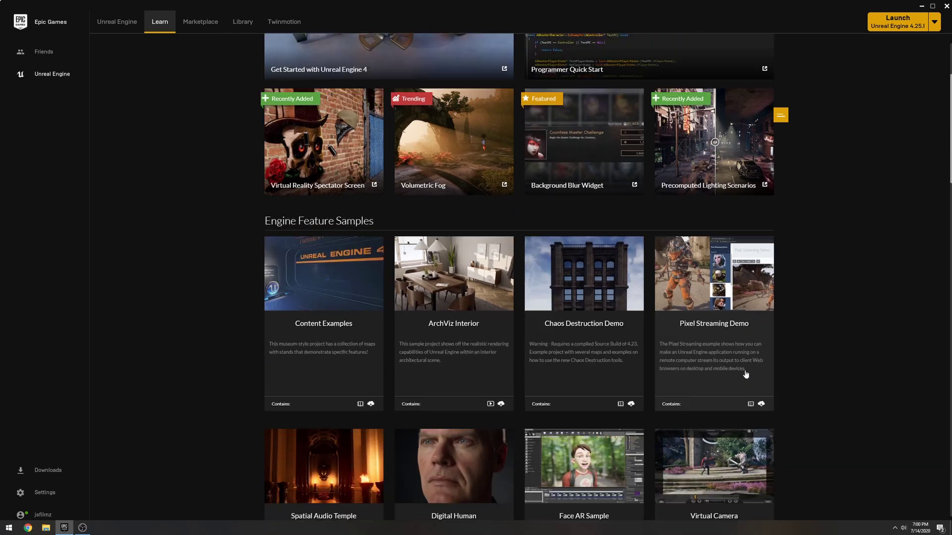
scroll(753, 368, down, 3)
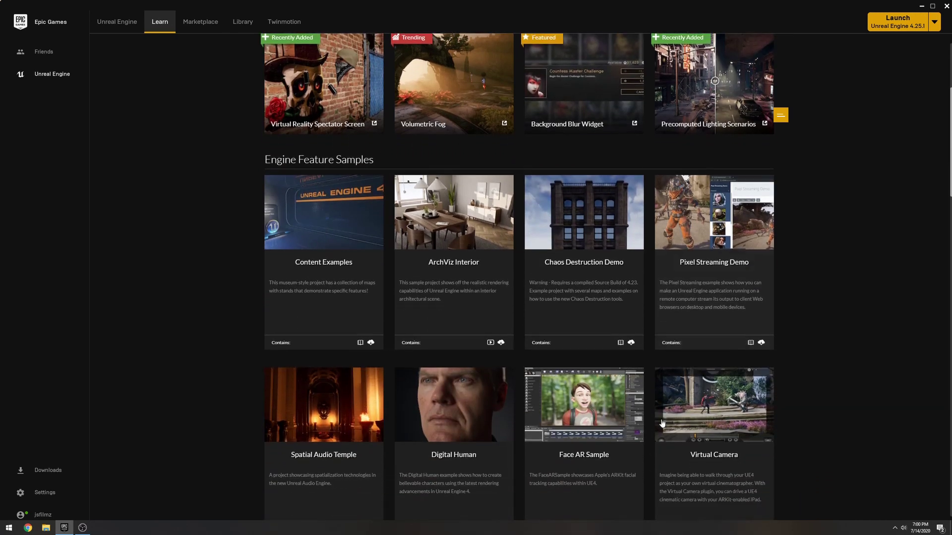
Create a new project from the Face AR Sample and let it open in the editor
click(594, 422)
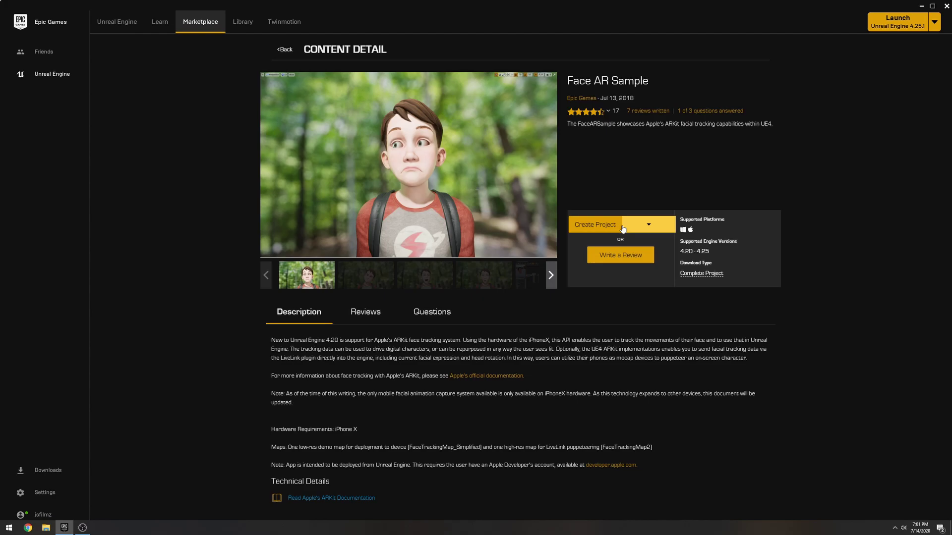
click(594, 225)
click(500, 324)
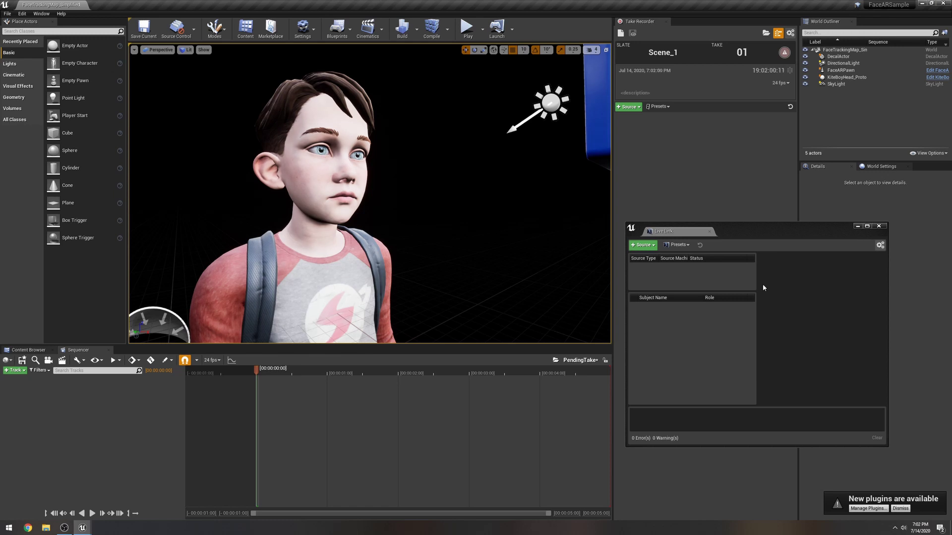
Close the Live Link window and bring up the Edit menu
click(879, 227)
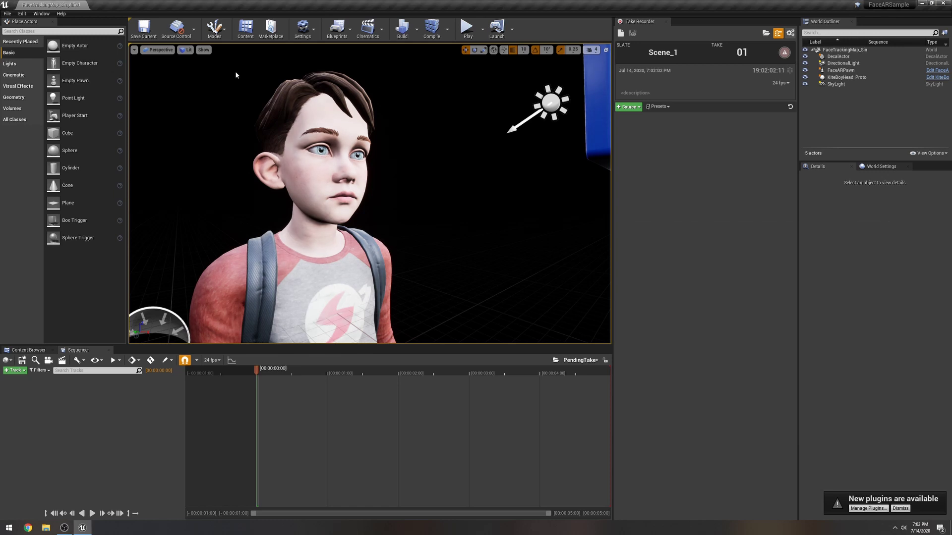
click(25, 13)
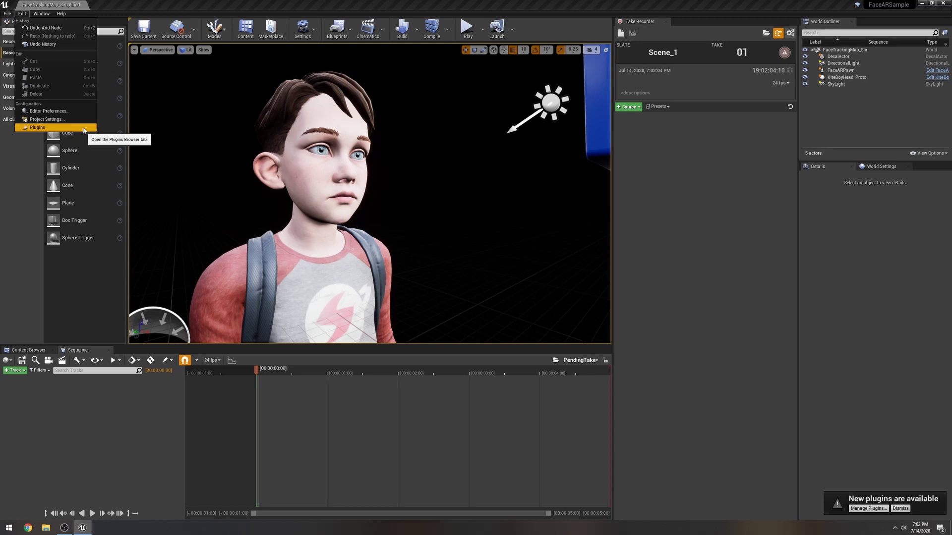
Check the built-in Live Link and Apple ARKit plugins are enabled, then close the Plugins browser
click(38, 128)
click(89, 138)
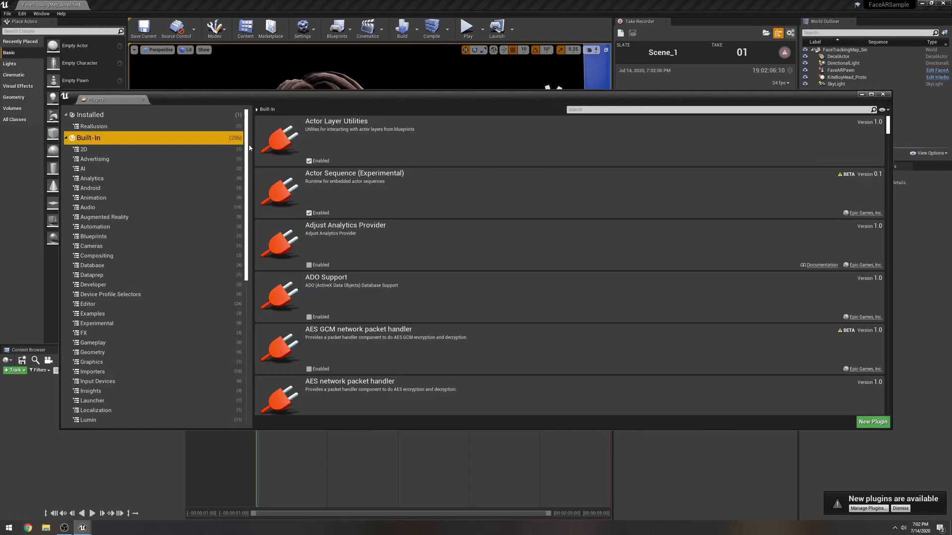
click(579, 111)
text(live)
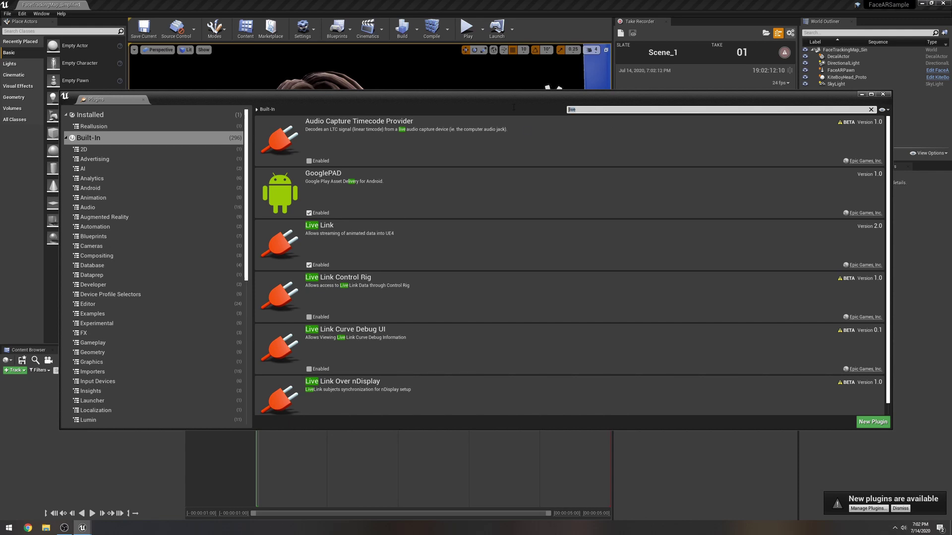
key(BackSpace)
text(a)
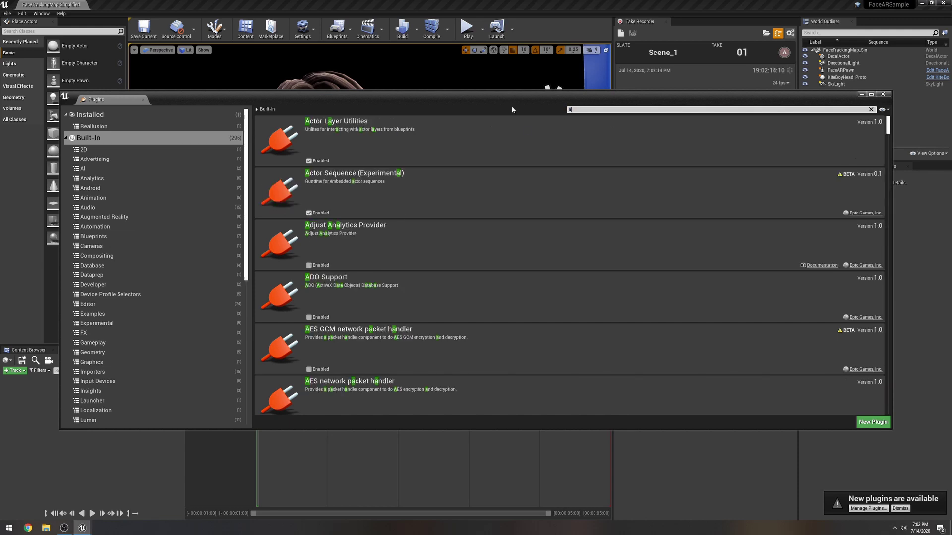
text(r)
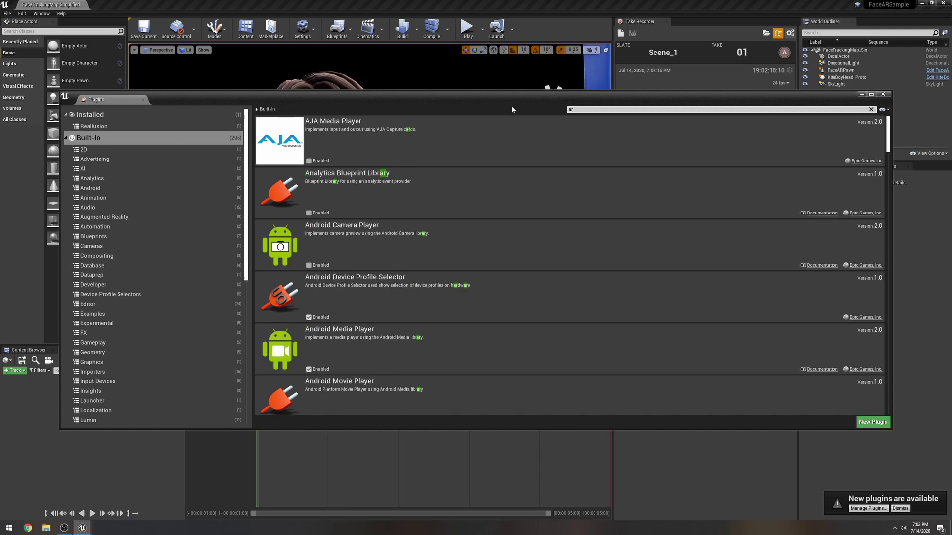
text(kit)
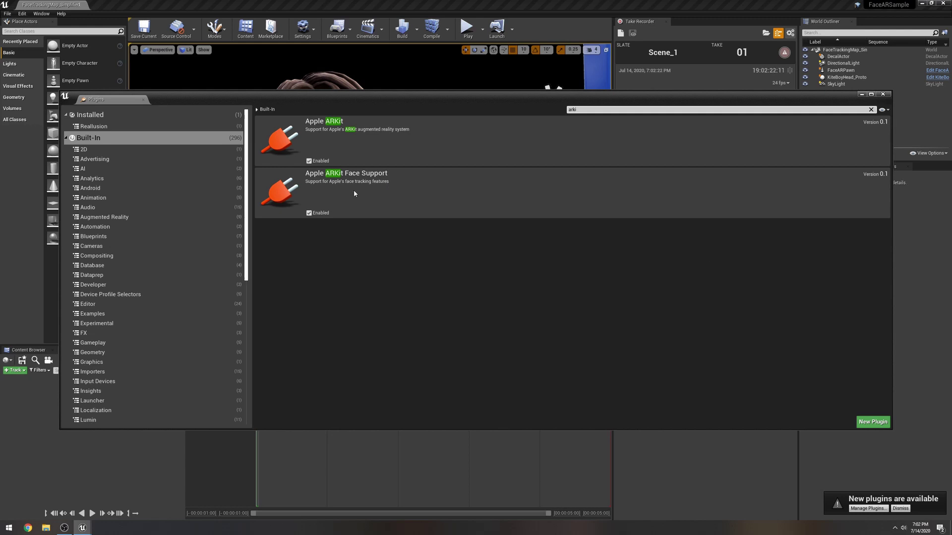
click(887, 95)
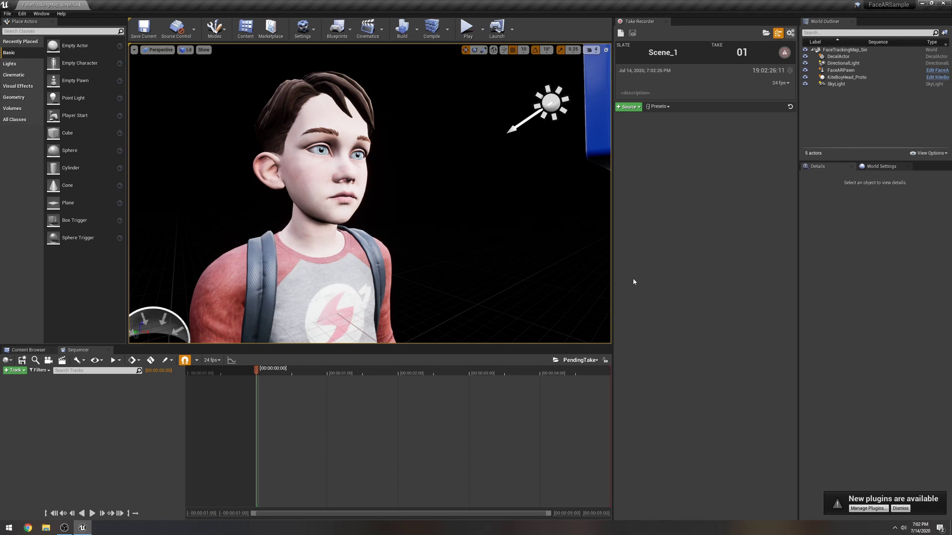
Browse the project content through Blueprints and into the Animations folder
click(28, 350)
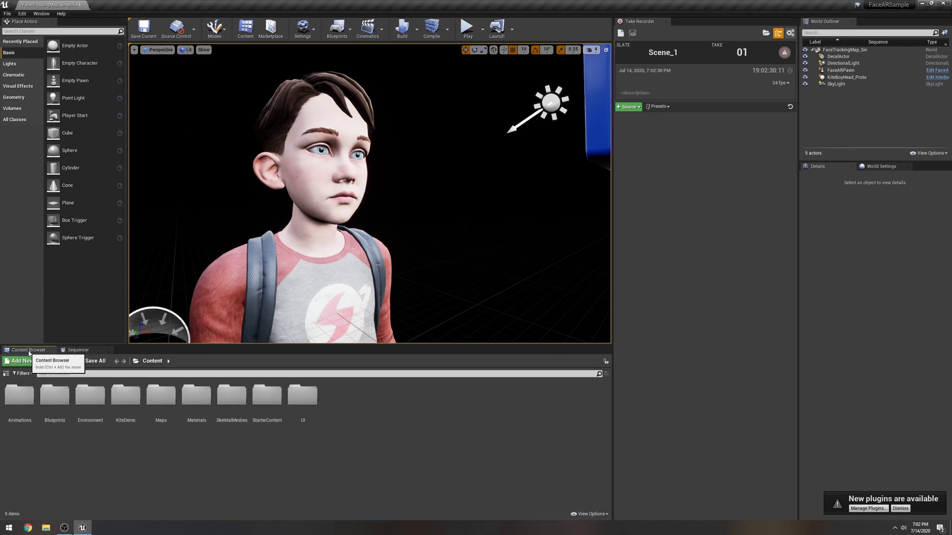
double_click(57, 400)
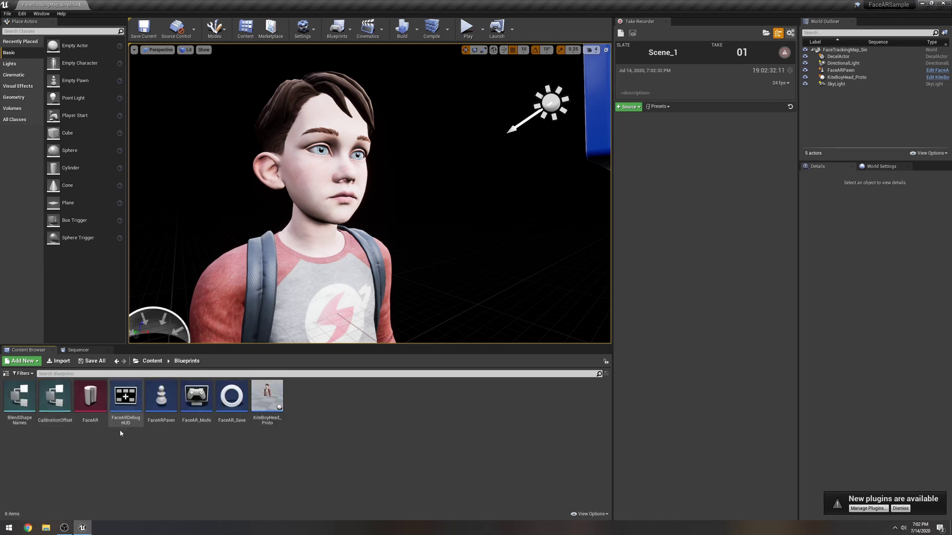
click(153, 361)
double_click(19, 395)
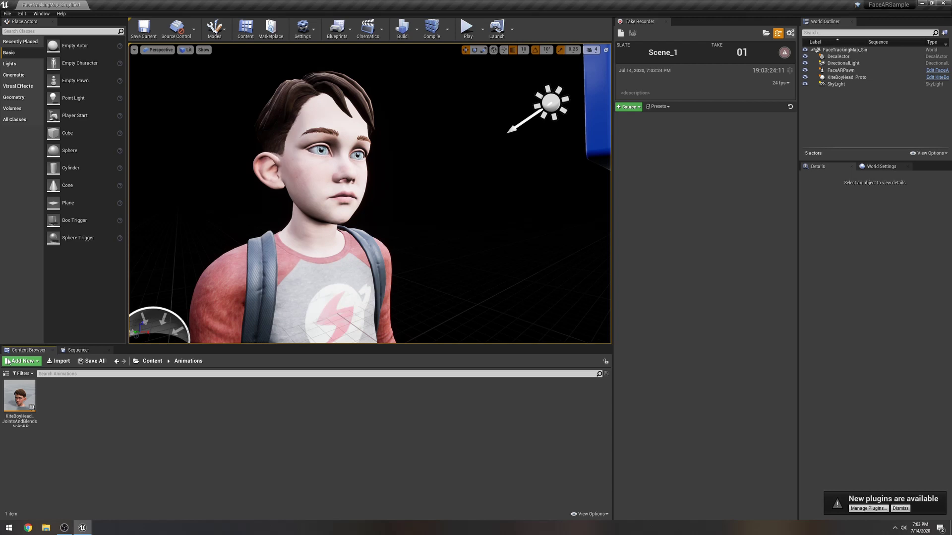
Open KiteBoyHead_JointsAndBlends_AnimBP in a resized floating window with the Live Link Pose node in view
double_click(20, 402)
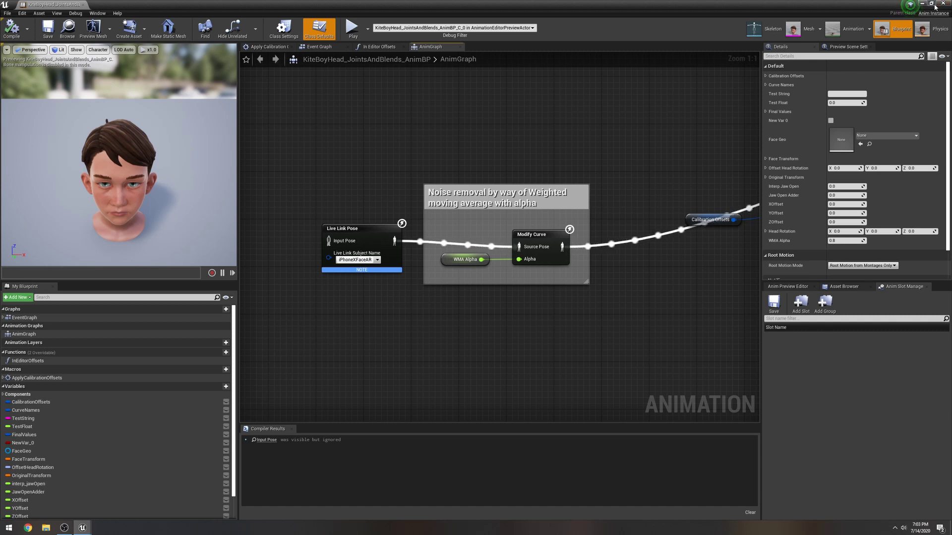
drag(892, 6, 777, 234)
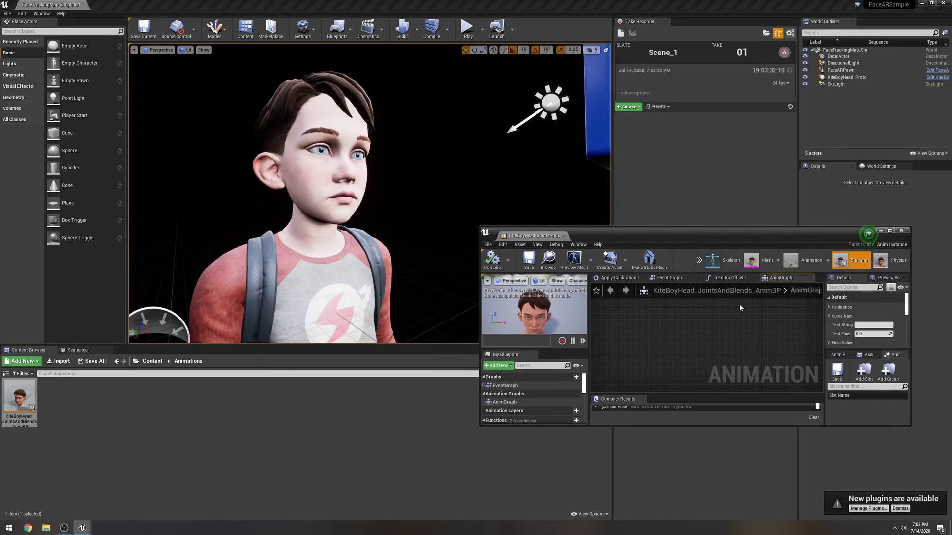
scroll(736, 309, down, 4)
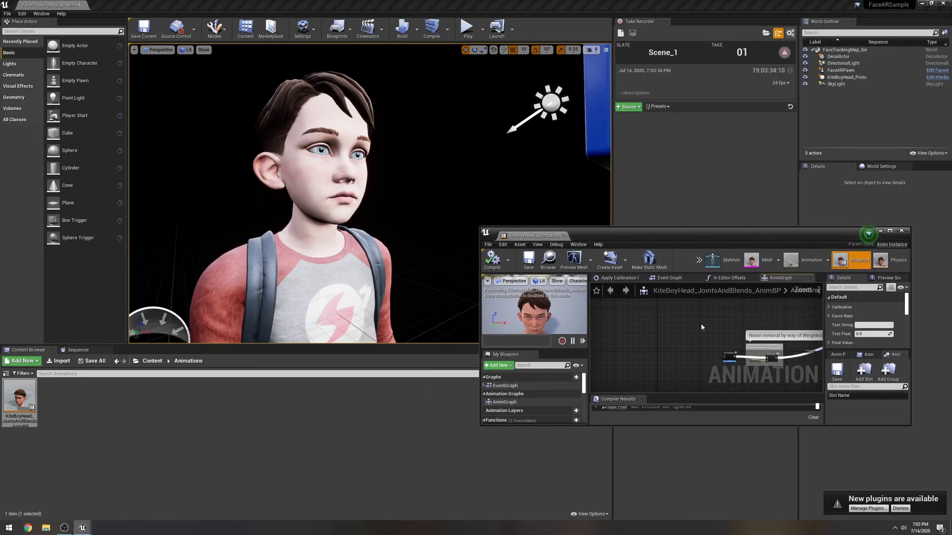
right_drag(739, 328, 700, 330)
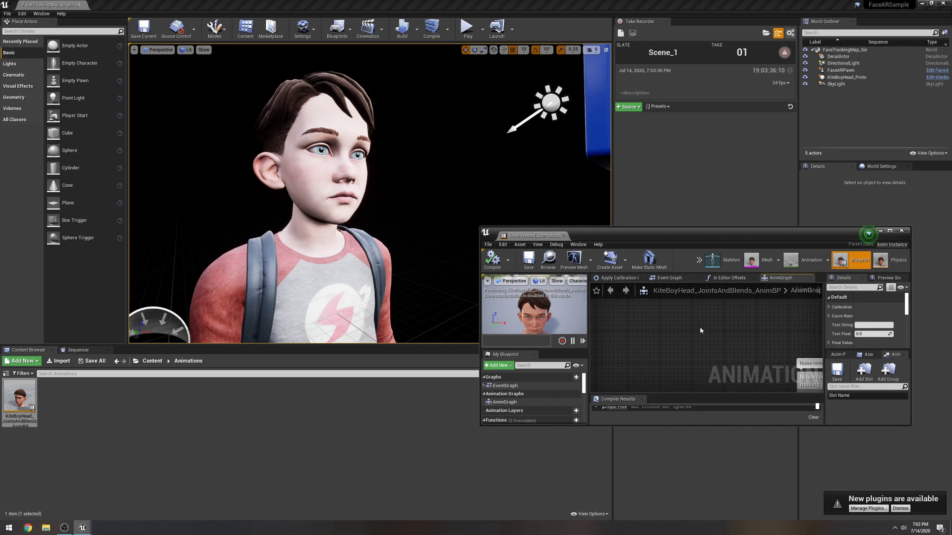
right_drag(709, 333, 666, 329)
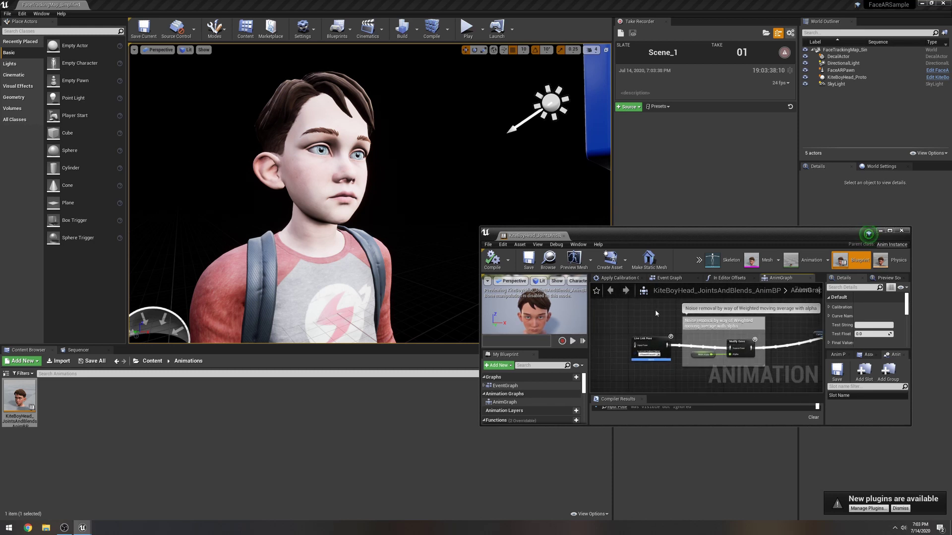
drag(479, 227, 439, 195)
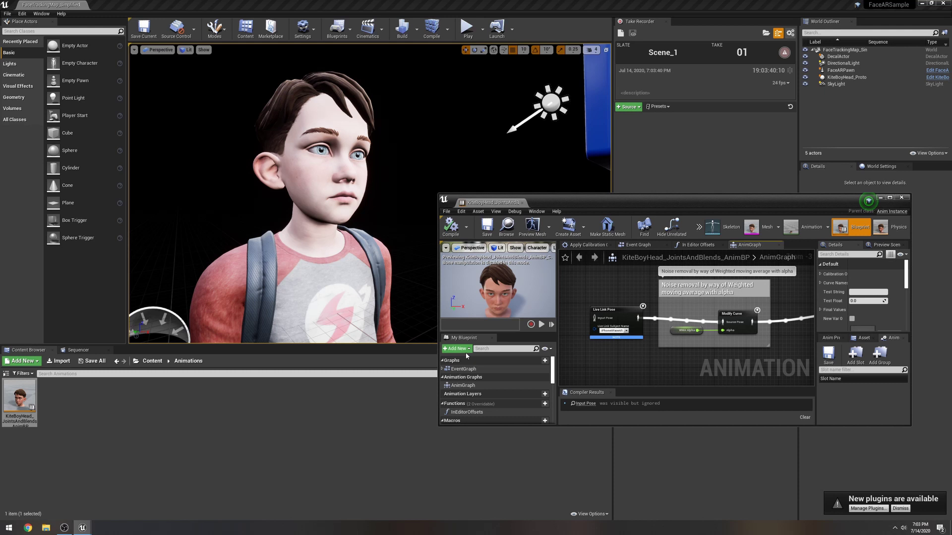
drag(437, 425, 412, 482)
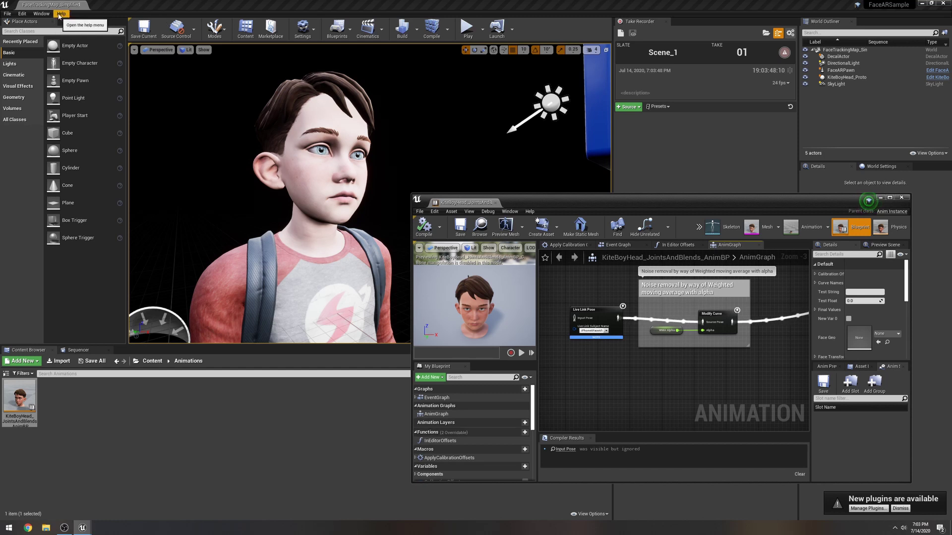
Reopen the Live Link window from the Window menu and place it at the lower left
click(41, 14)
click(65, 90)
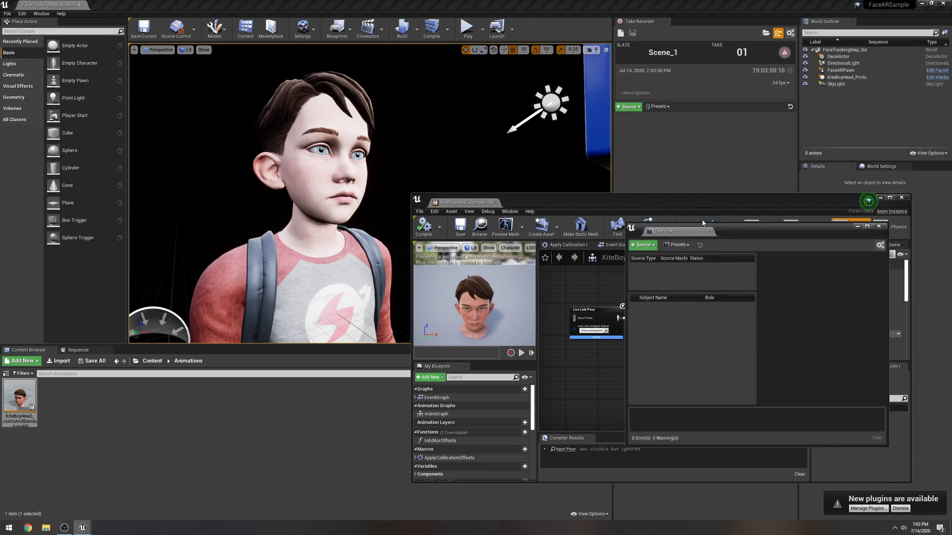
drag(722, 223, 223, 325)
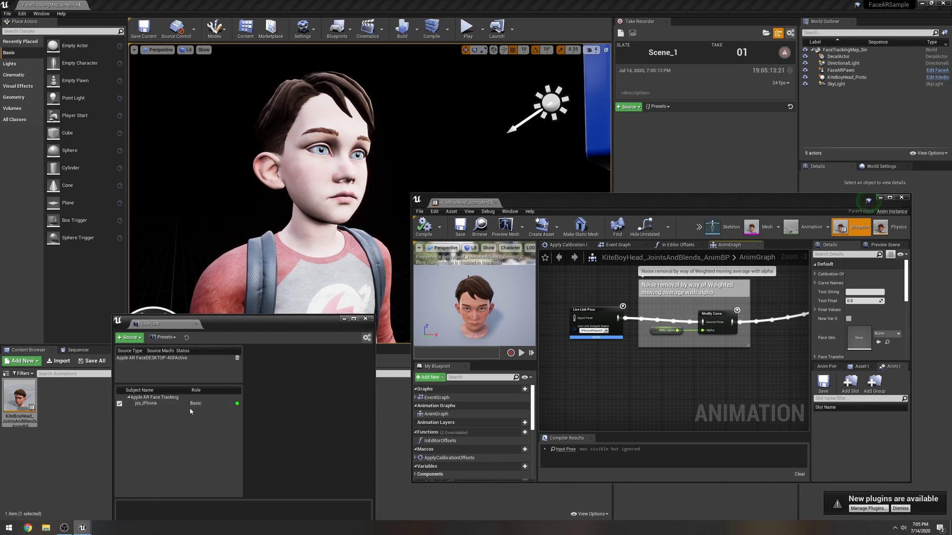
Set the Live Link Pose node's subject to the iPhone, then compile and save the blueprint
click(607, 335)
click(604, 356)
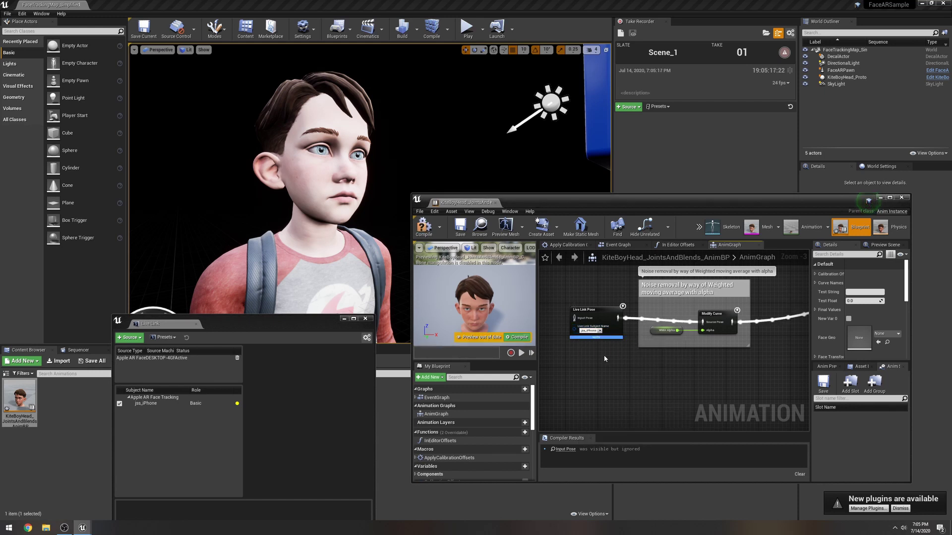
click(425, 227)
click(462, 226)
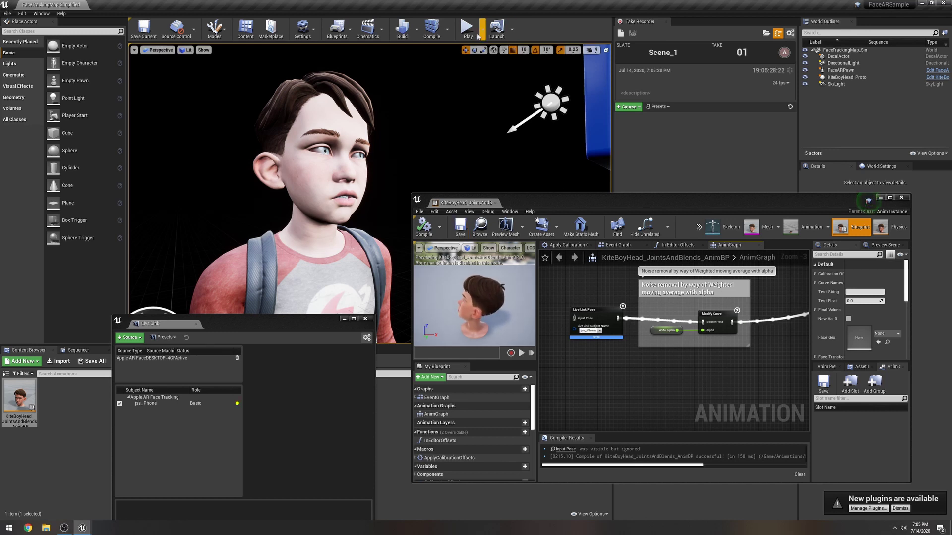
Start play-in-editor so the iPhone face tracking drives the KiteBoy head
click(467, 29)
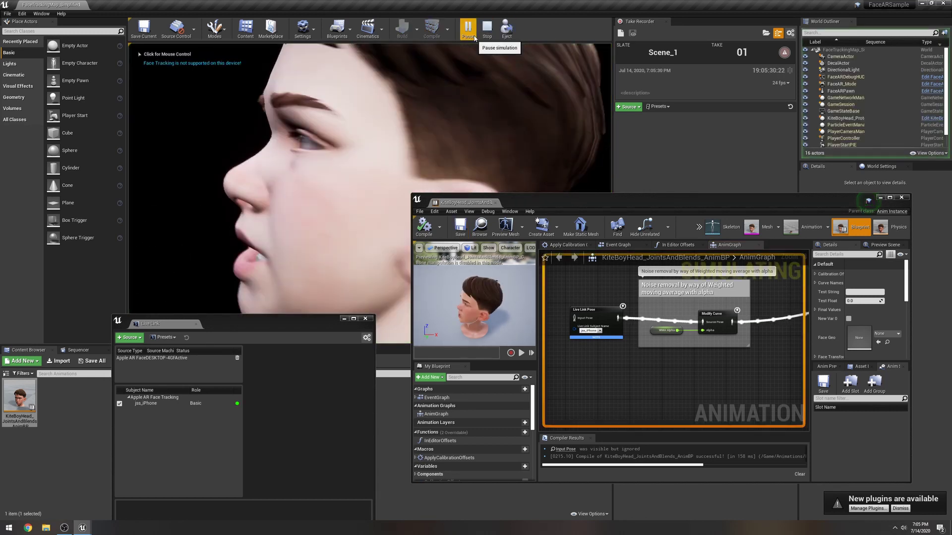